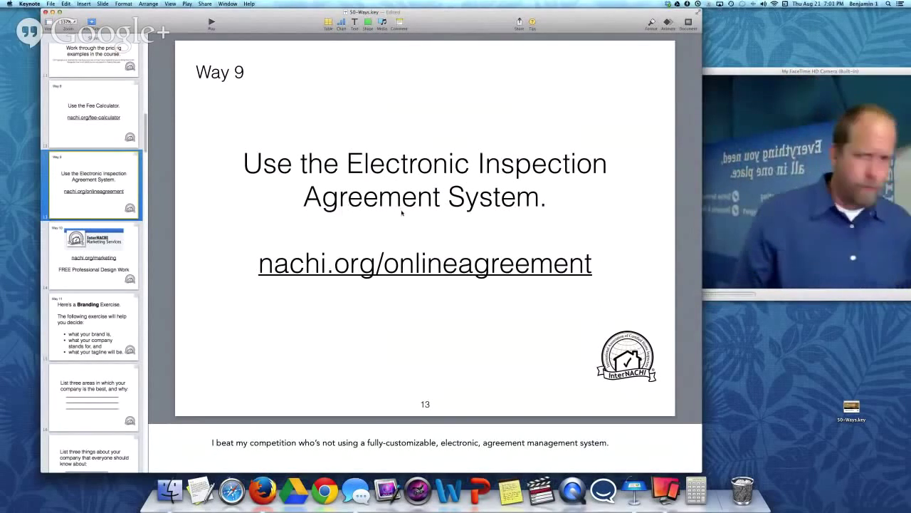
Open the nachi.org/onlineagreement link from slide 13 in Firefox.
left_click(442, 274)
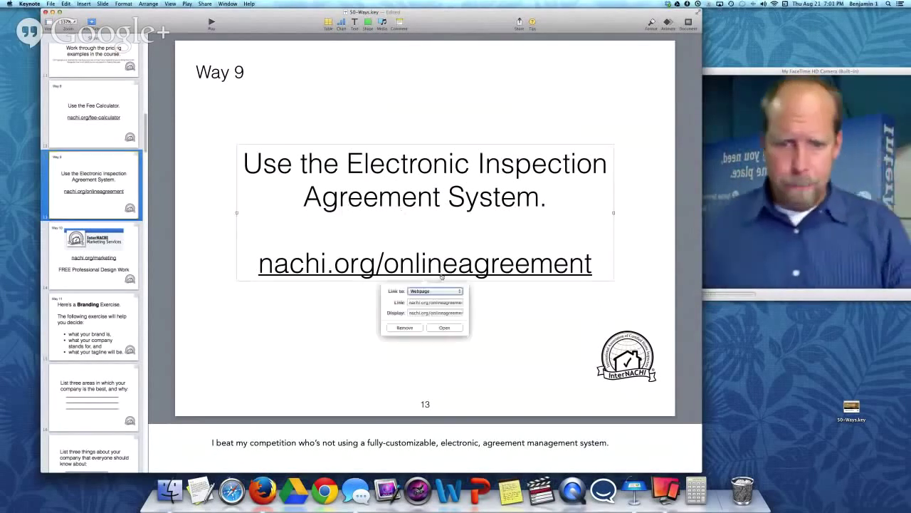
left_click(444, 328)
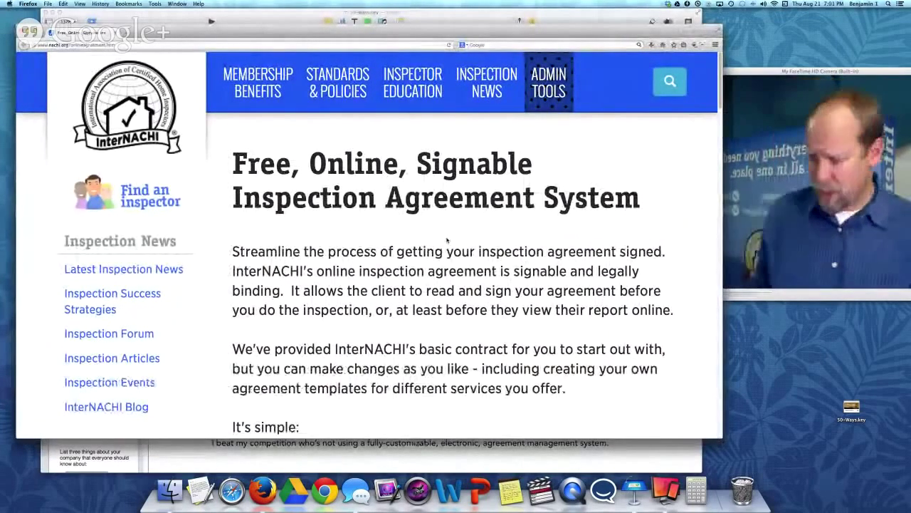
scroll(447, 240, "down", 10)
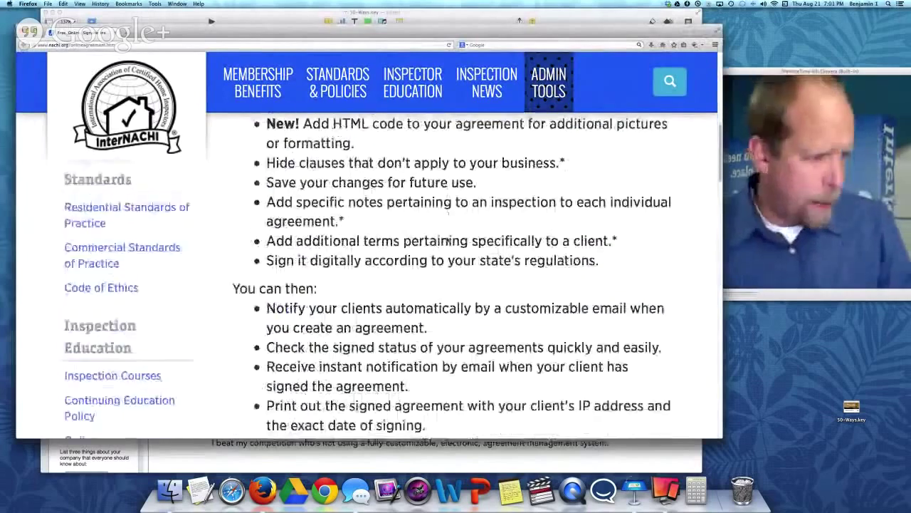
scroll(447, 240, "down", 8)
scroll(447, 240, "up", 3)
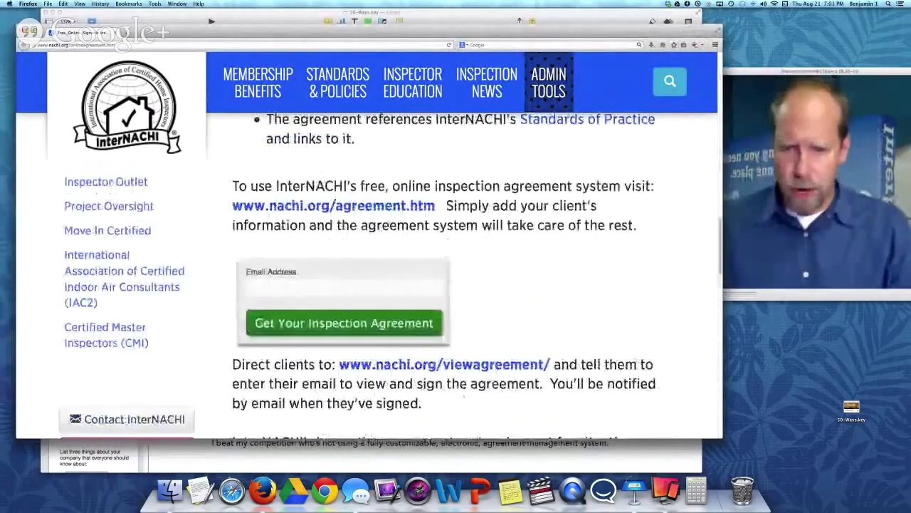
left_click(413, 206)
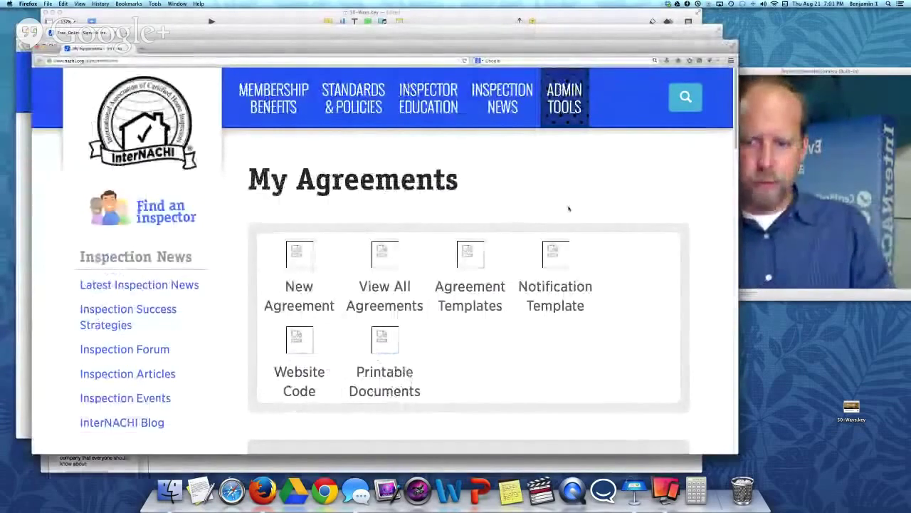
Review Recent Agreements, then start a New Agreement to reach template selection.
scroll(568, 209, "down", 4)
scroll(568, 208, "down", 1)
scroll(567, 209, "up", 5)
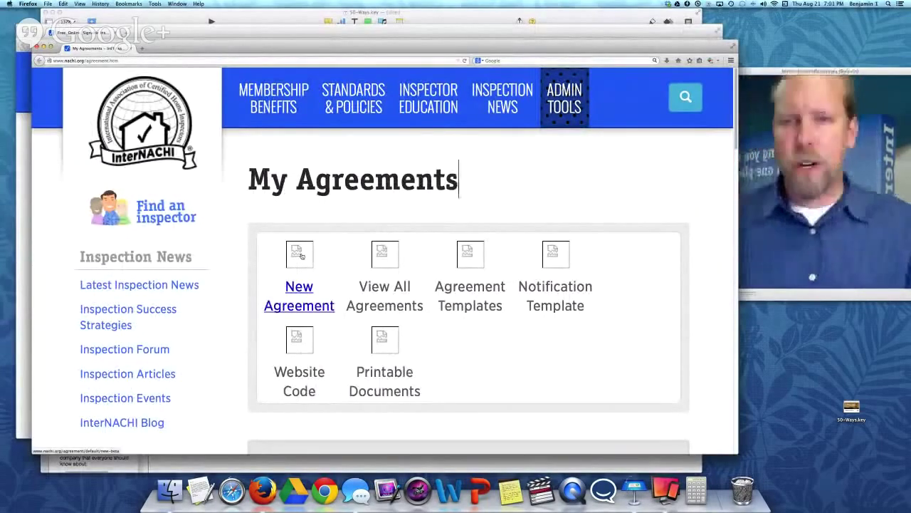
scroll(302, 257, "down", 6)
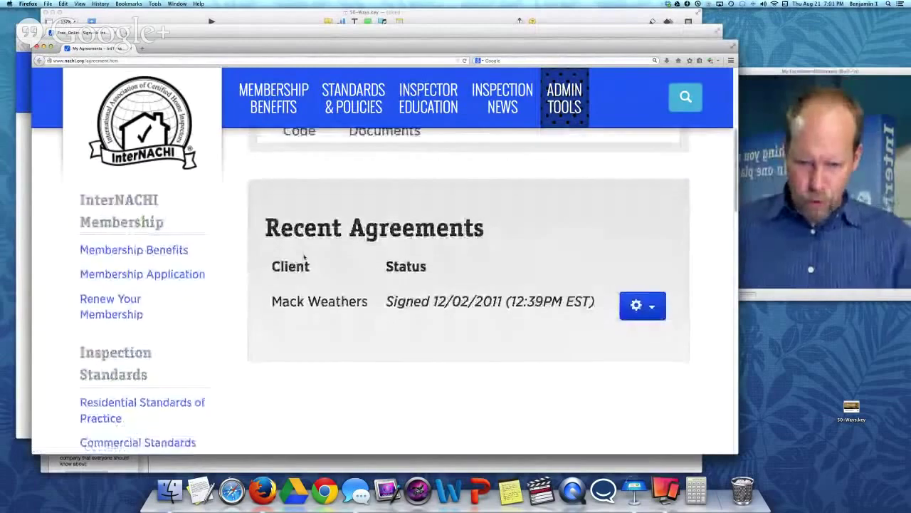
scroll(304, 257, "up", 5)
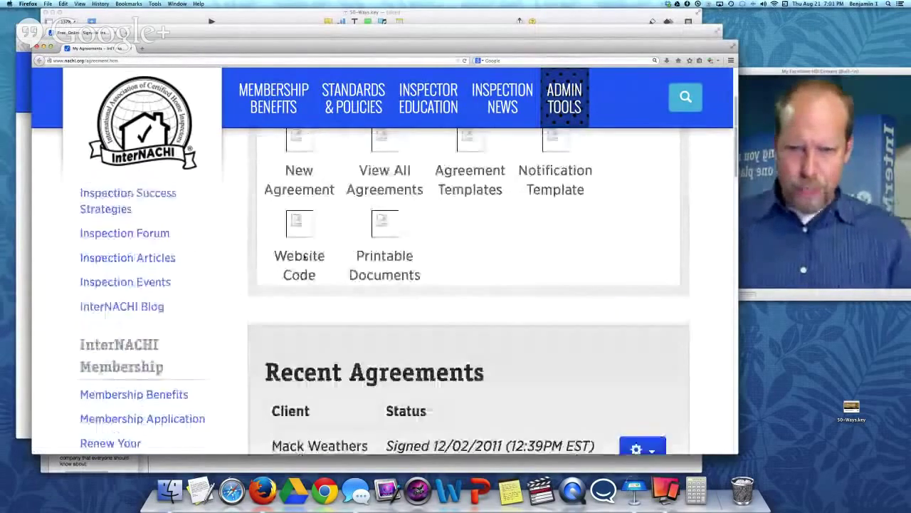
left_click(302, 220)
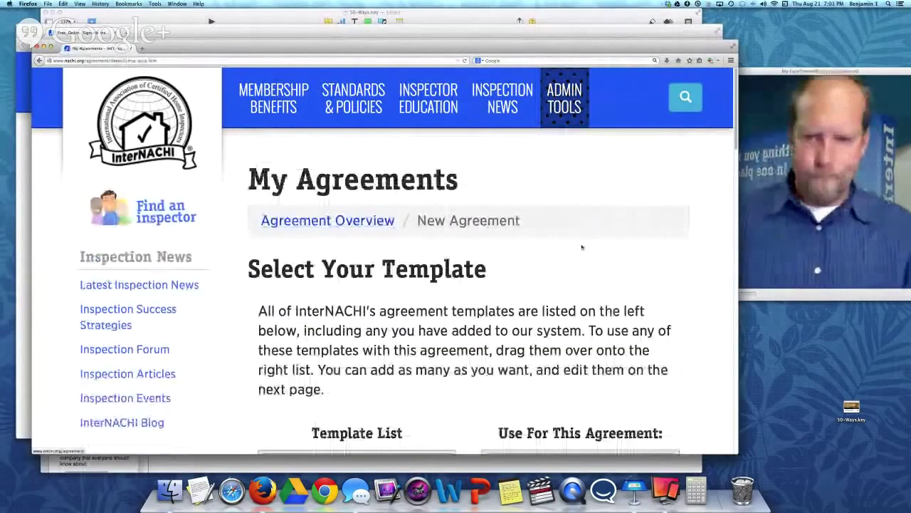
Add Buy Back Guarantee and Home Energy Inspection Agreement to Residential, then continue to the form.
scroll(583, 242, "down", 3)
scroll(576, 241, "down", 4)
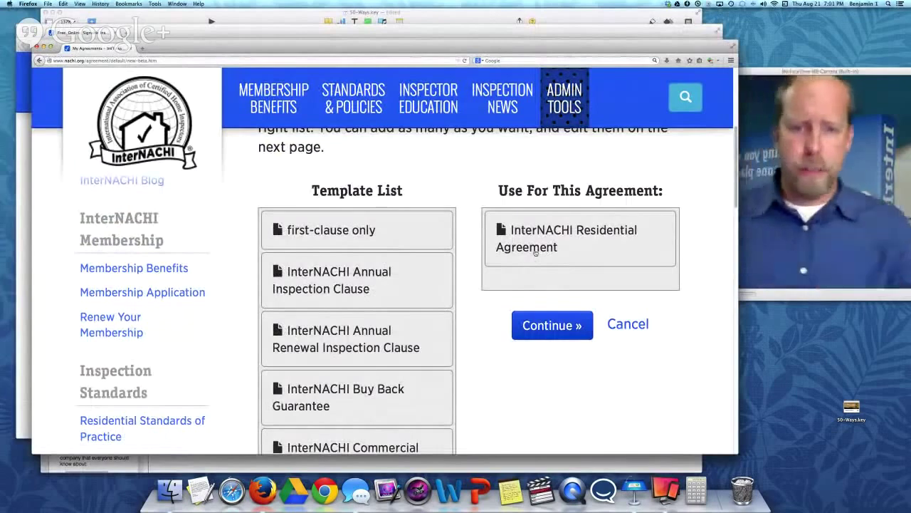
scroll(407, 280, "down", 2)
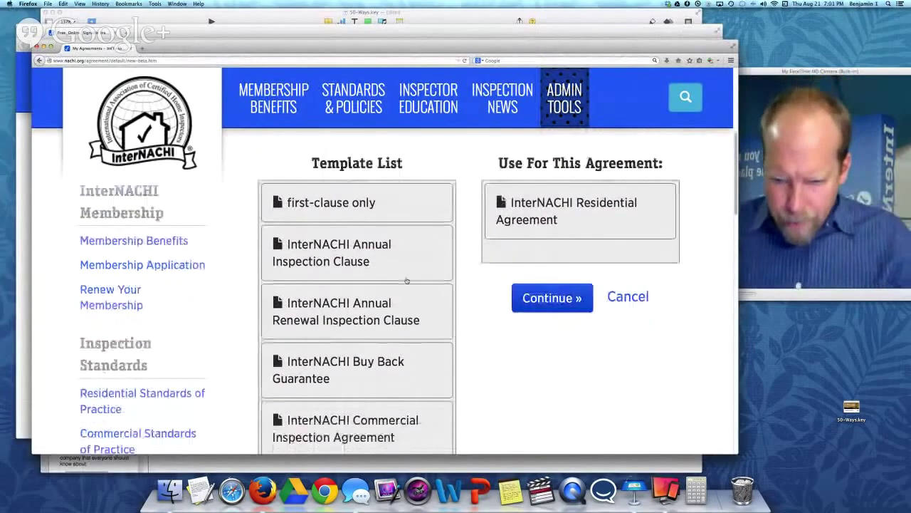
left_click_drag(334, 354, 552, 196)
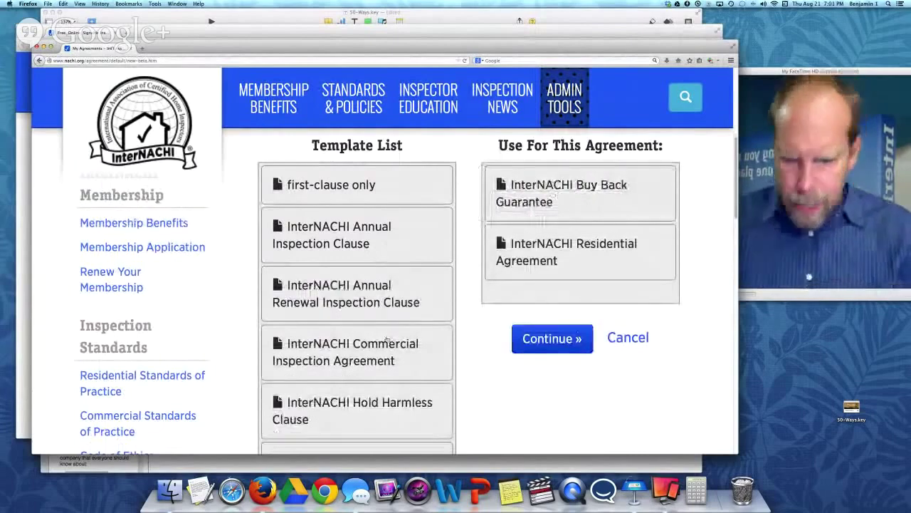
scroll(388, 340, "down", 3)
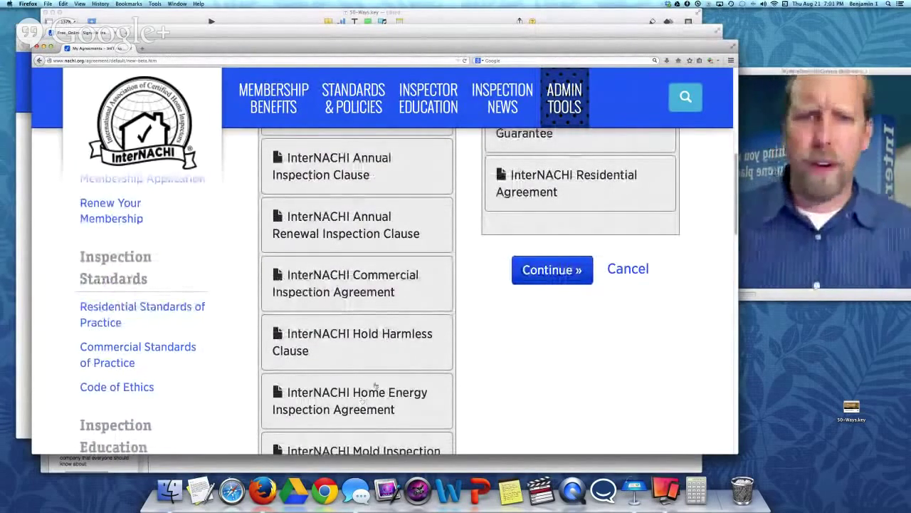
left_click_drag(375, 385, 582, 237)
scroll(699, 286, "up", 2)
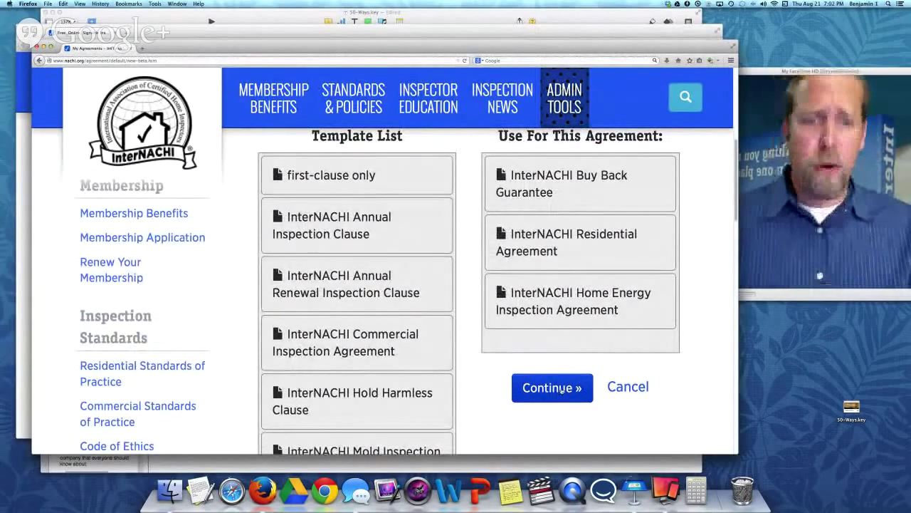
left_click(561, 388)
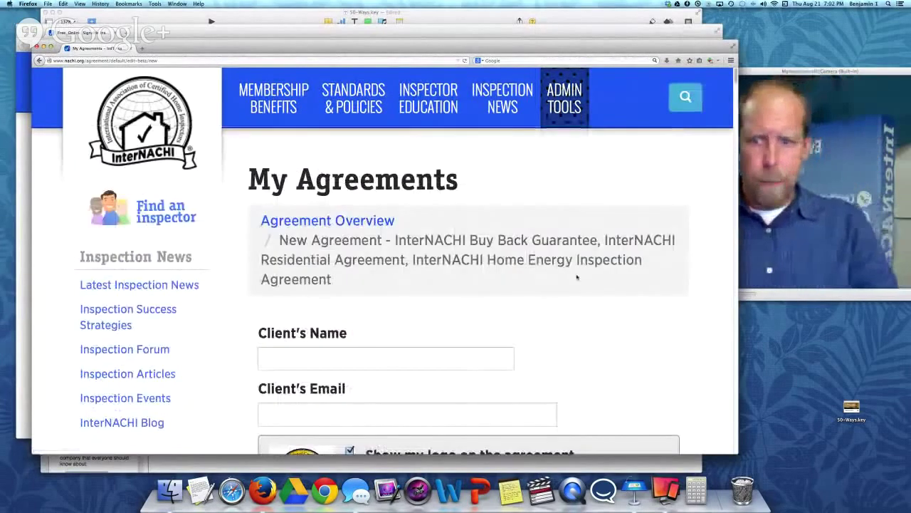
Zoom the page out and fill Client's Name from the autocomplete suggestion.
scroll(576, 277, "down", 2)
left_click(428, 299)
type("b")
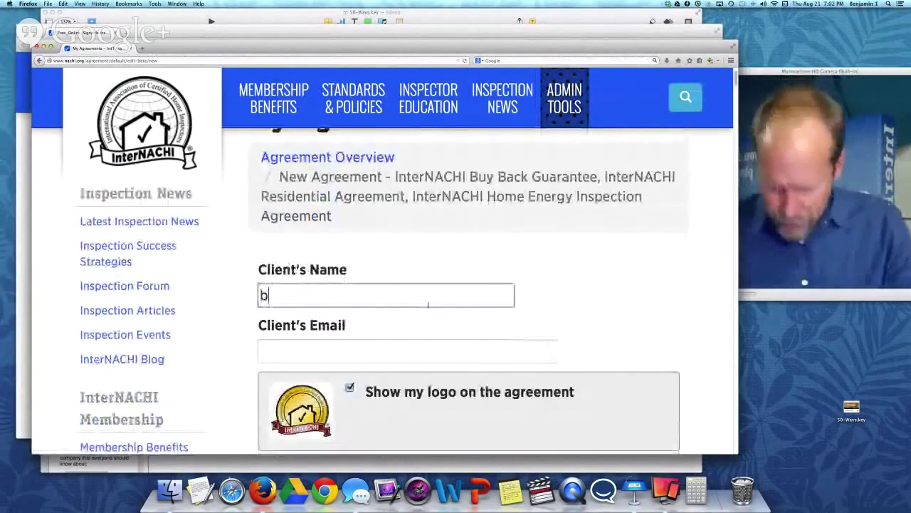
key("super+minus")
key("super+minus")
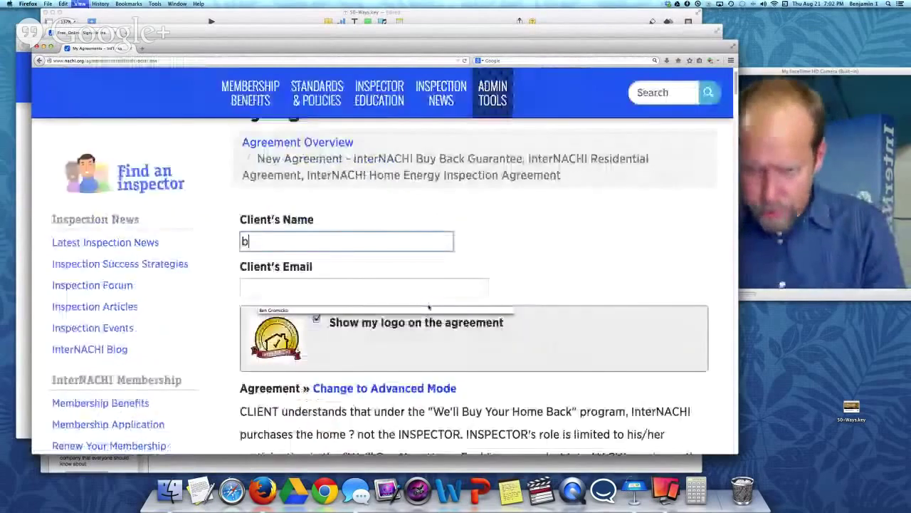
key("BackSpace")
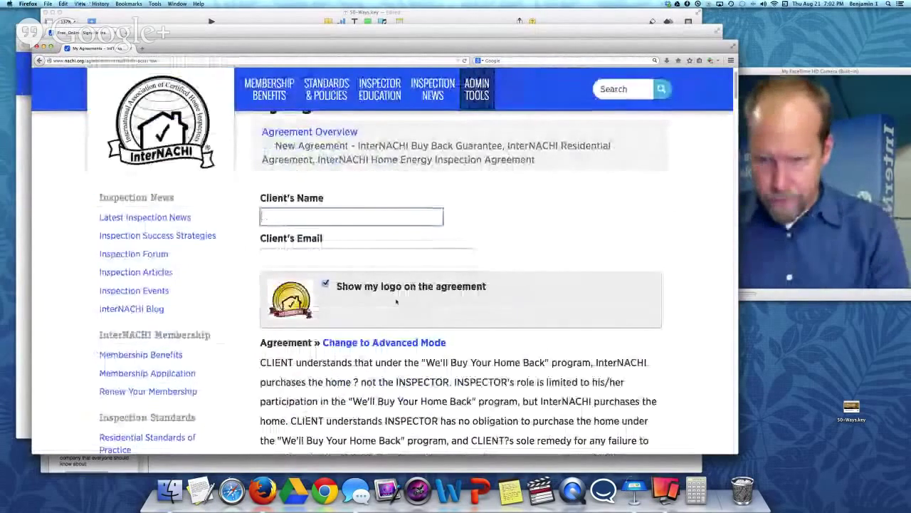
type("be")
key("Down")
Fill Client's Email with the suggested client e-mail address.
key("Tab")
type("b")
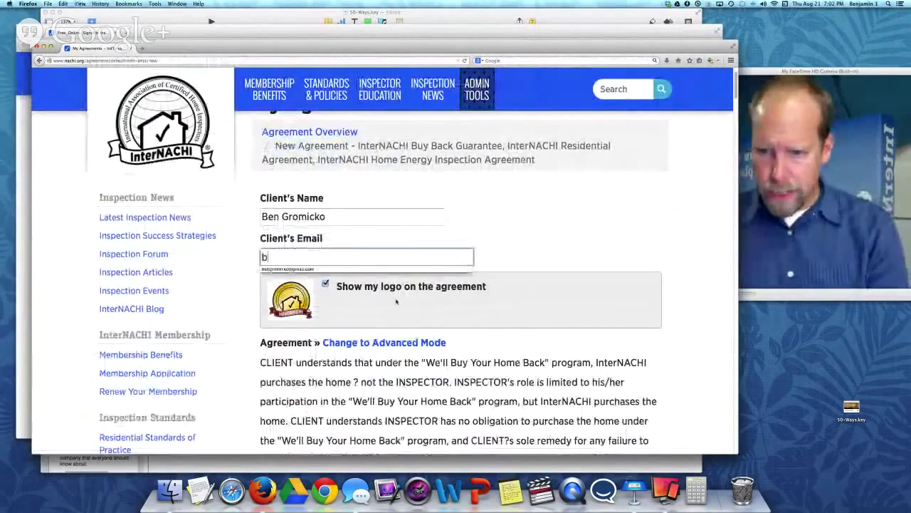
key("Down")
key("Tab")
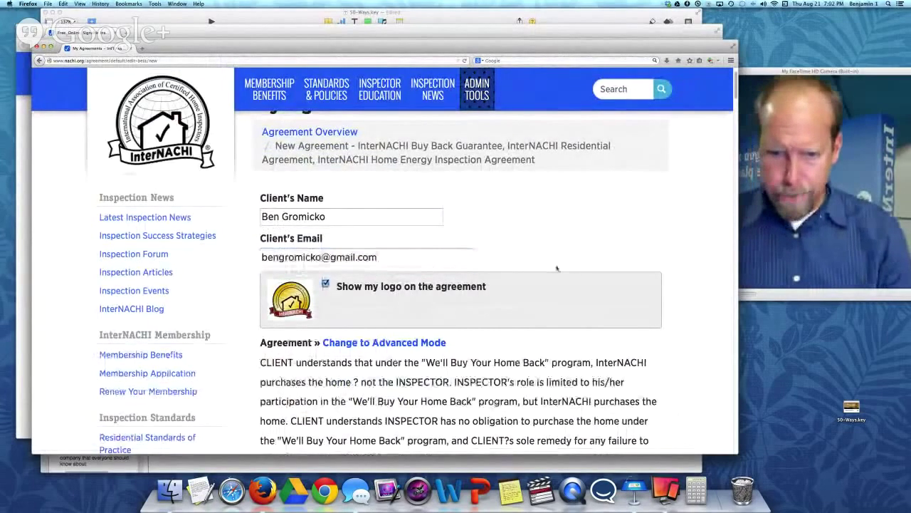
scroll(558, 269, "down", 5)
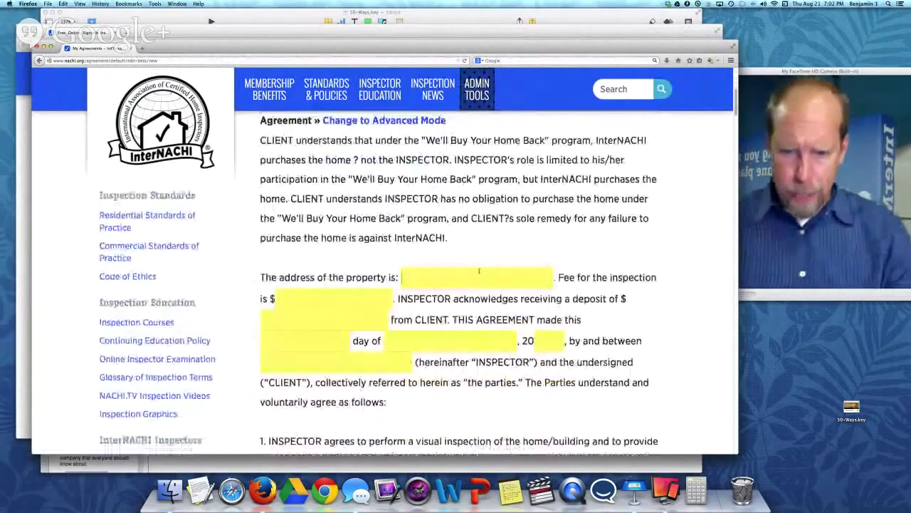
Enter the suggested property address with a 625 fee and 625 deposit.
type("123")
key("Down")
key("Tab")
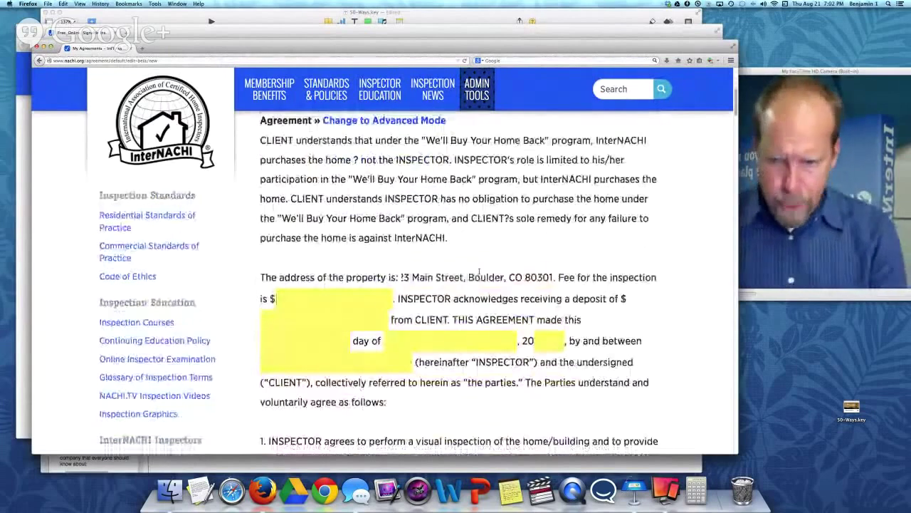
type("625")
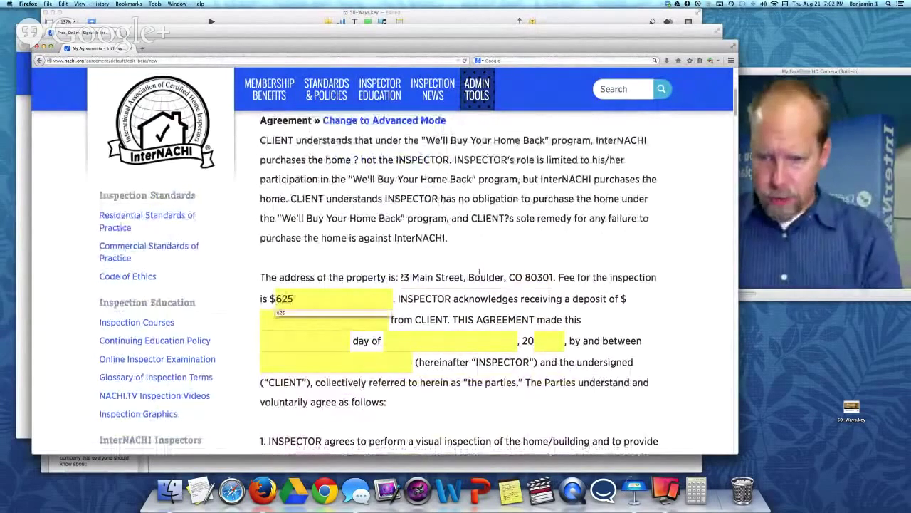
key("Tab")
type("6")
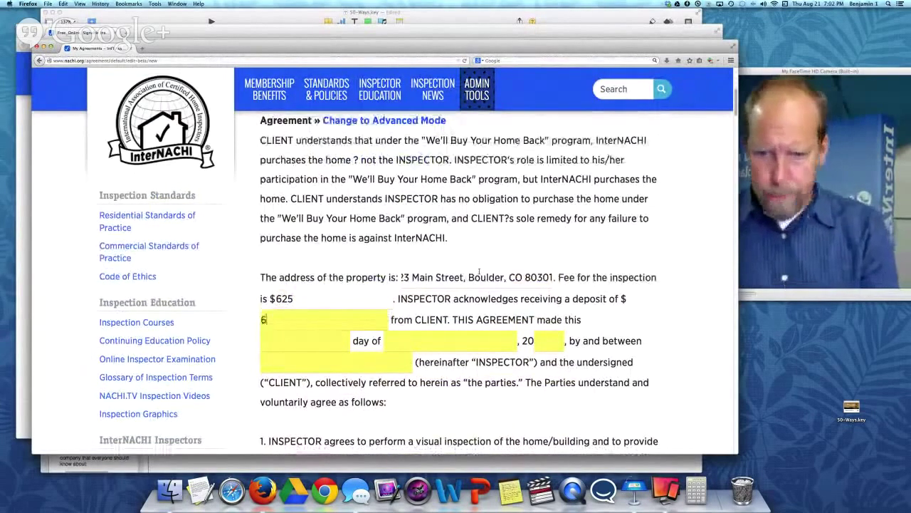
type("25")
key("Tab")
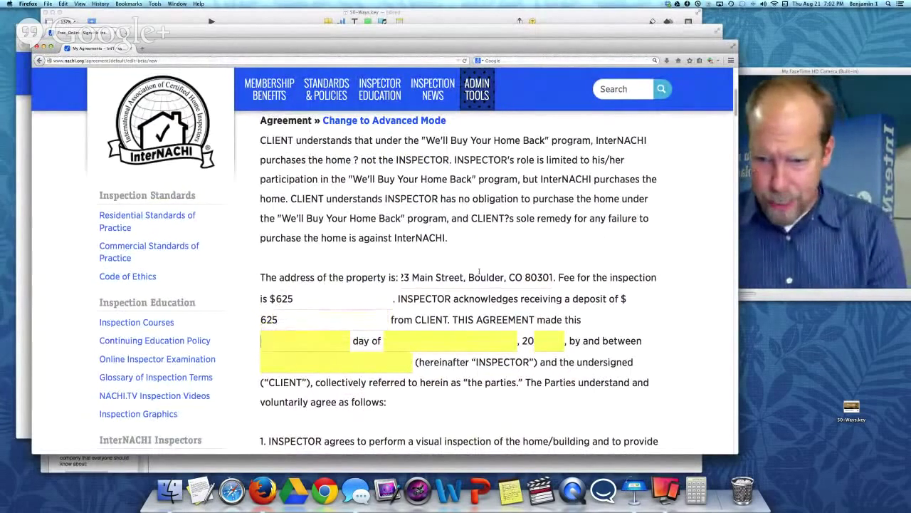
Date the first section 21 August, year 14, and pick the suggested inspector name.
type("21")
key("Tab")
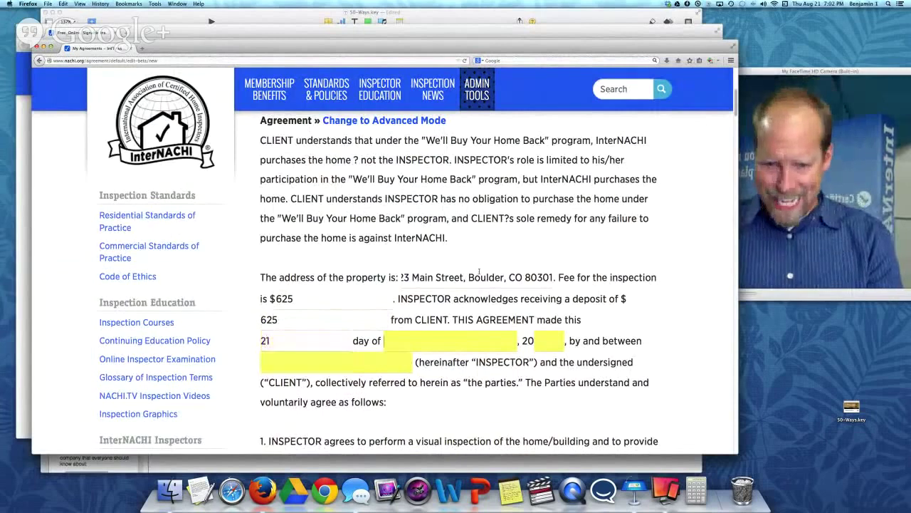
type("aug")
key("Down")
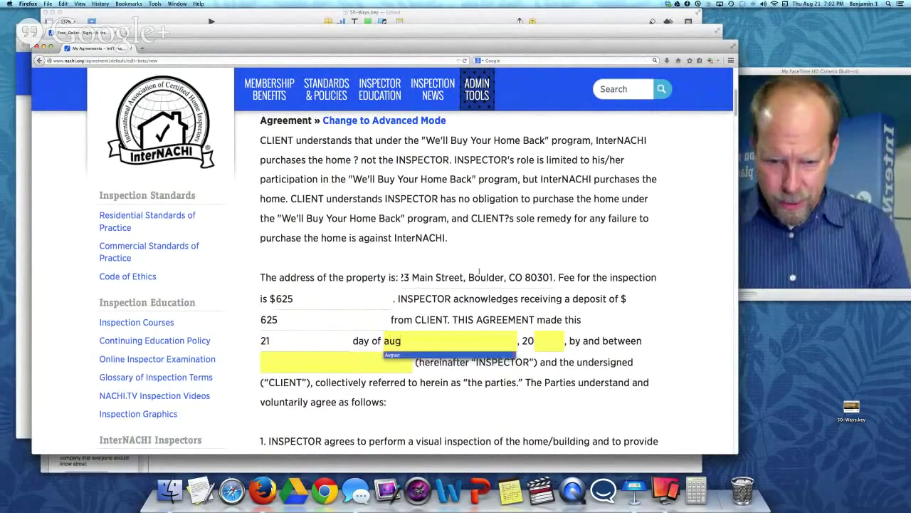
key("Return")
key("Tab")
type("14")
key("Tab")
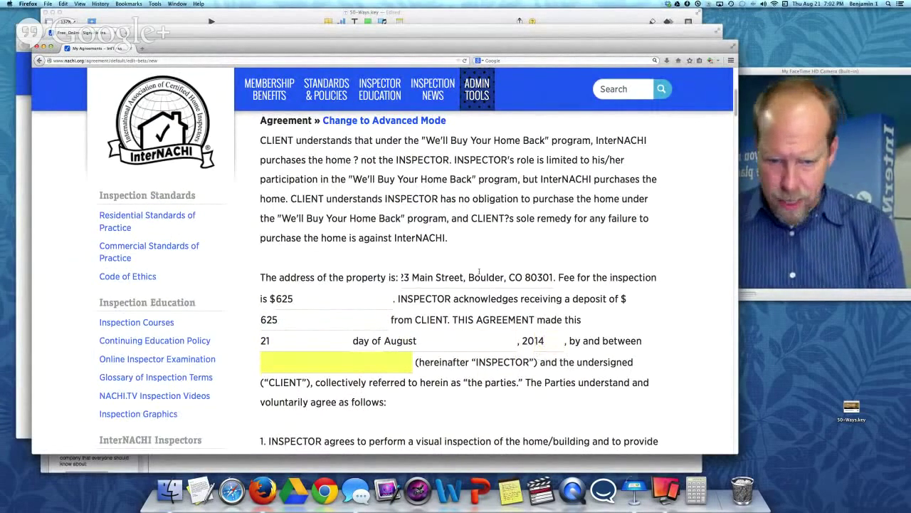
type("ben")
key("Down")
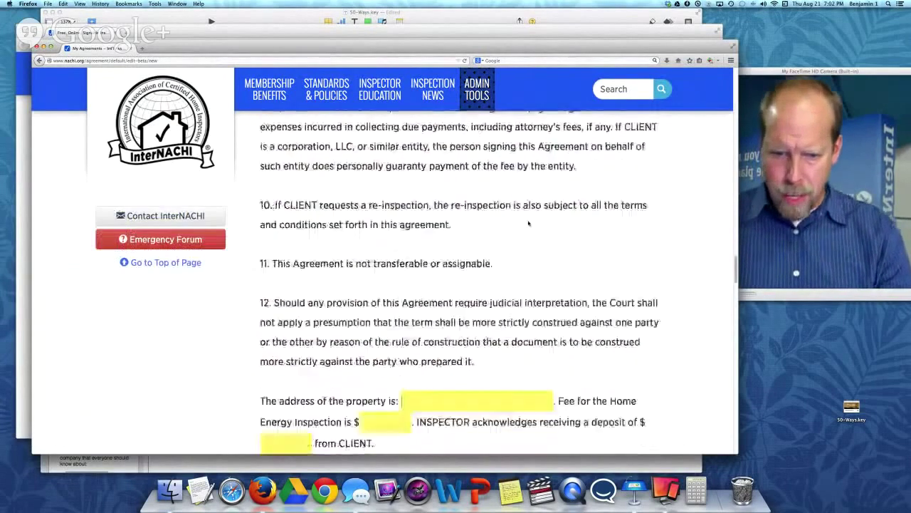
In the Home Energy Inspection section, fill the suggested property address with 0 fee and 0 deposit.
scroll(499, 256, "down", 3)
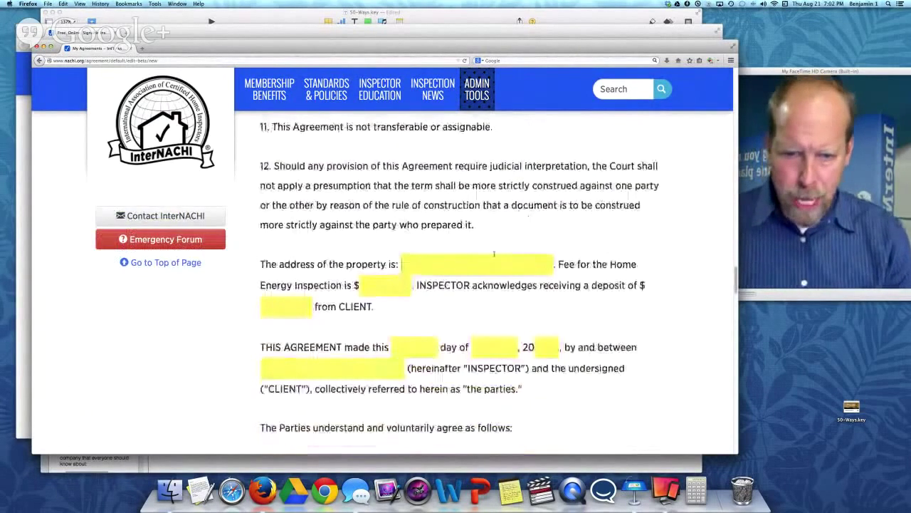
left_click(492, 262)
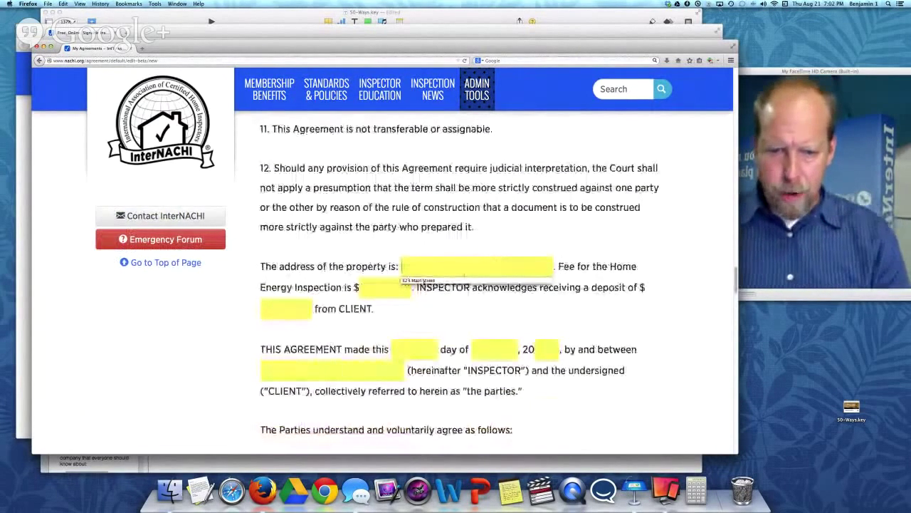
left_click(418, 281)
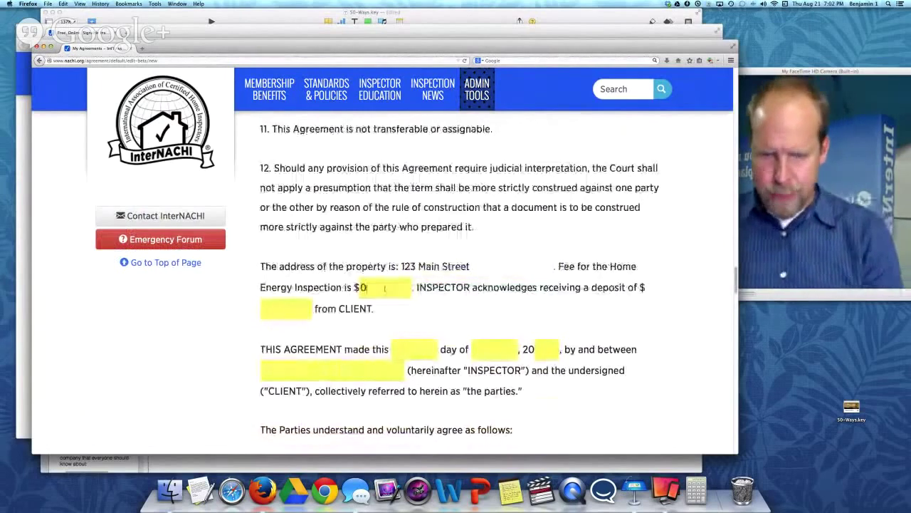
type("0")
key("Tab")
type("0")
key("Tab")
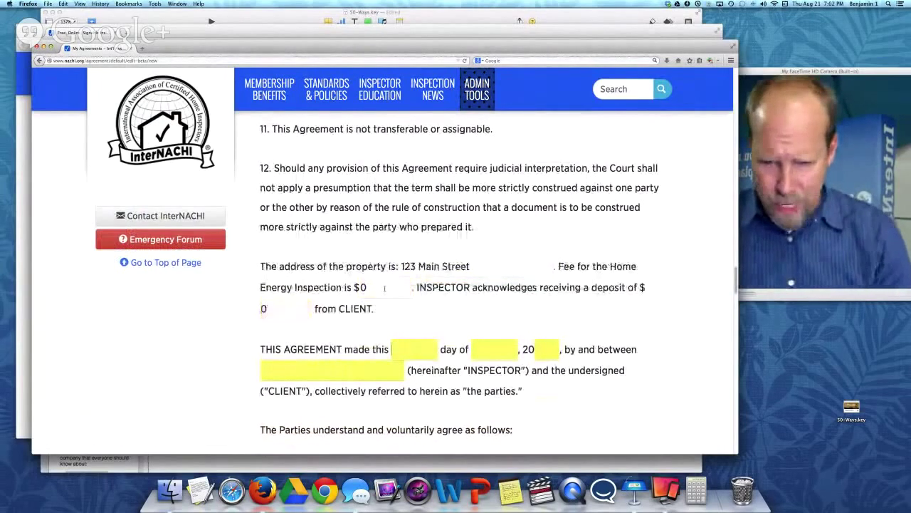
Date the Home Energy section 21 aug 2014 and enter the inspector's name.
type("21")
key("Tab")
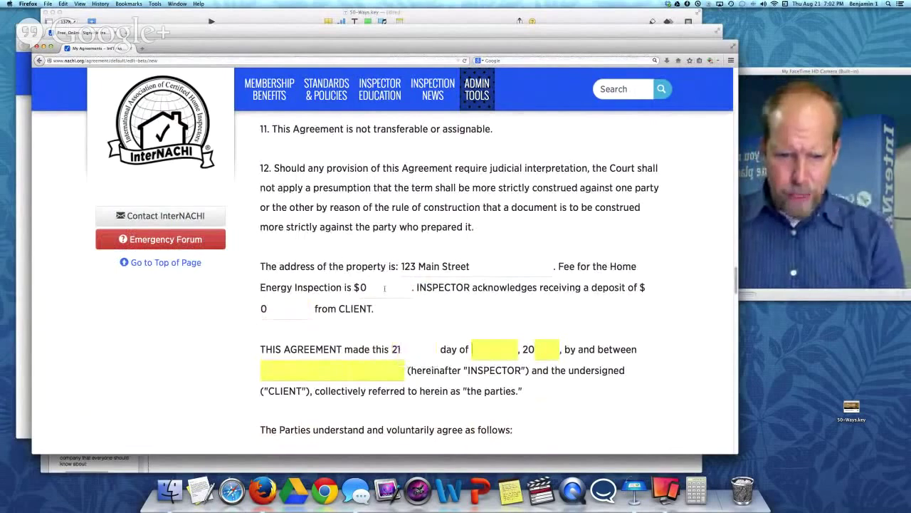
type("aug")
key("Tab")
type("2014")
key("Tab")
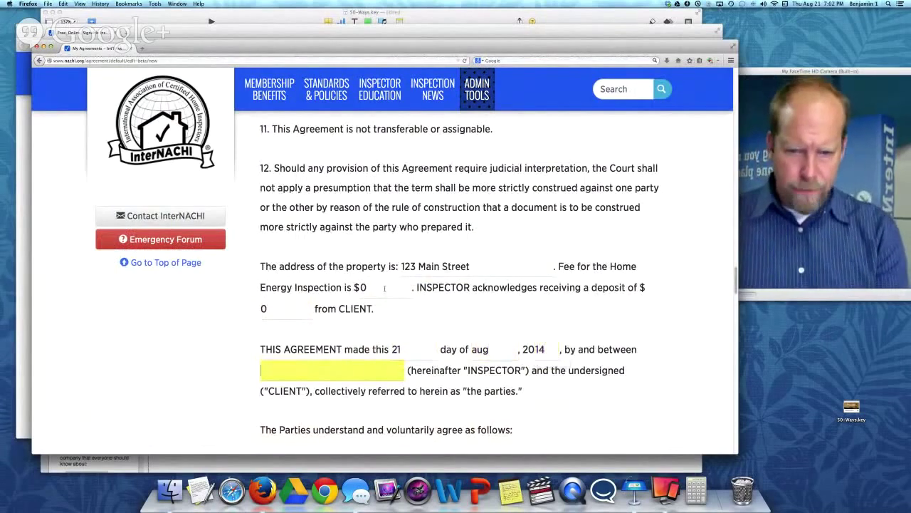
type("ben")
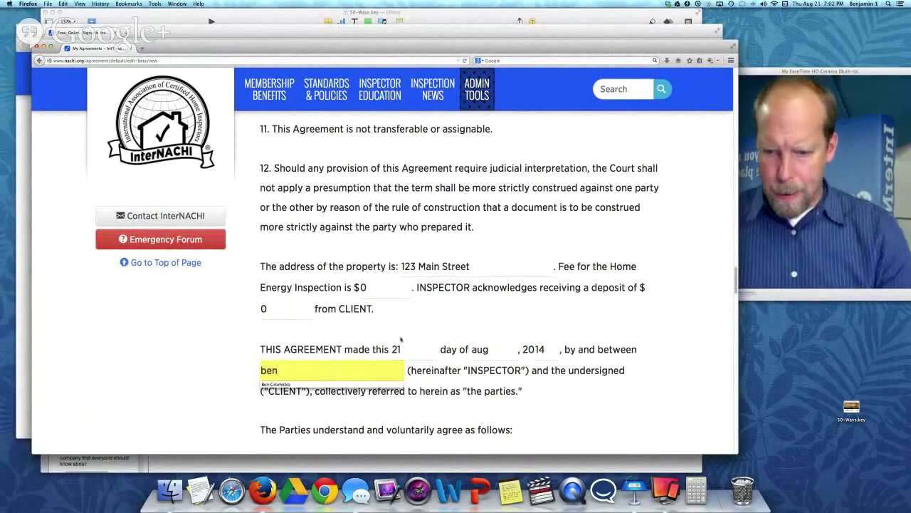
key("Tab")
scroll(608, 290, "down", 5)
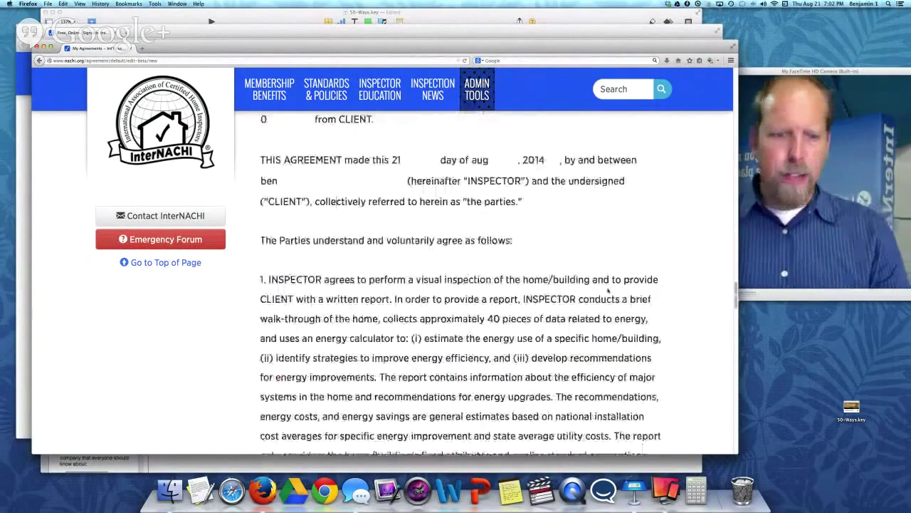
Replace the partial inspector name with the suggested full inspector name.
scroll(607, 289, "down", 2)
left_click(302, 126)
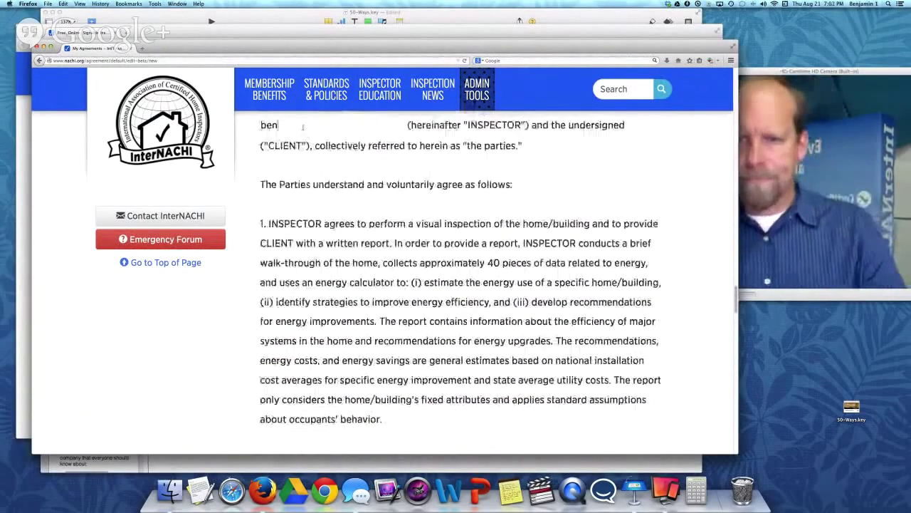
left_click_drag(302, 126, 249, 123)
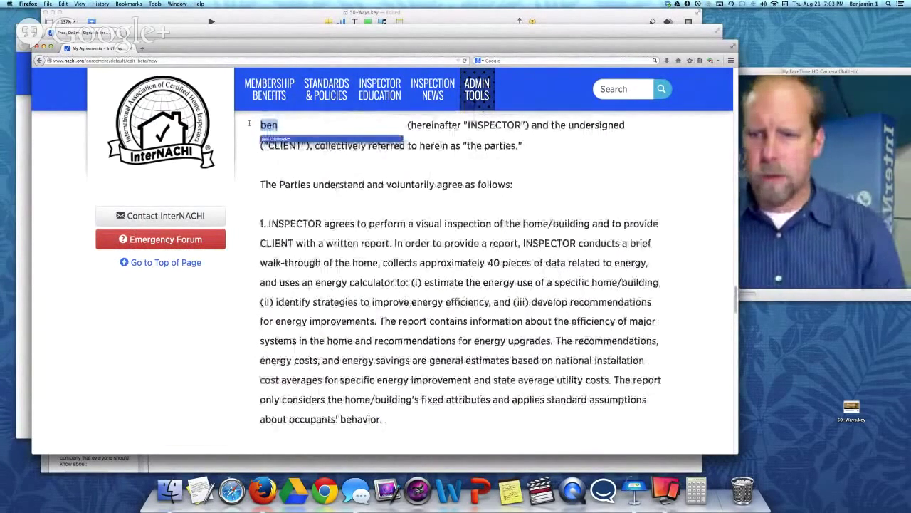
left_click(271, 141)
Fill Inspector Signature's Your Name and Your Initials from the autocomplete suggestions.
scroll(583, 245, "down", 10)
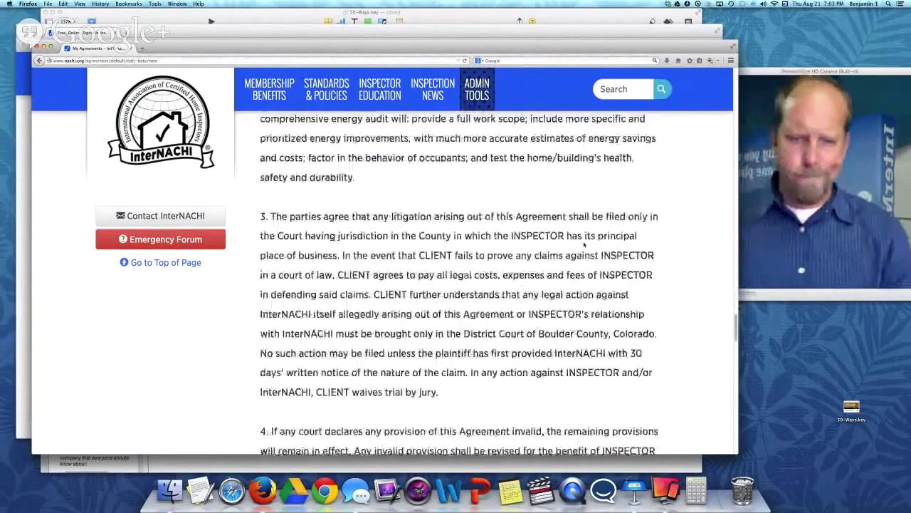
scroll(584, 244, "down", 10)
scroll(584, 243, "up", 3)
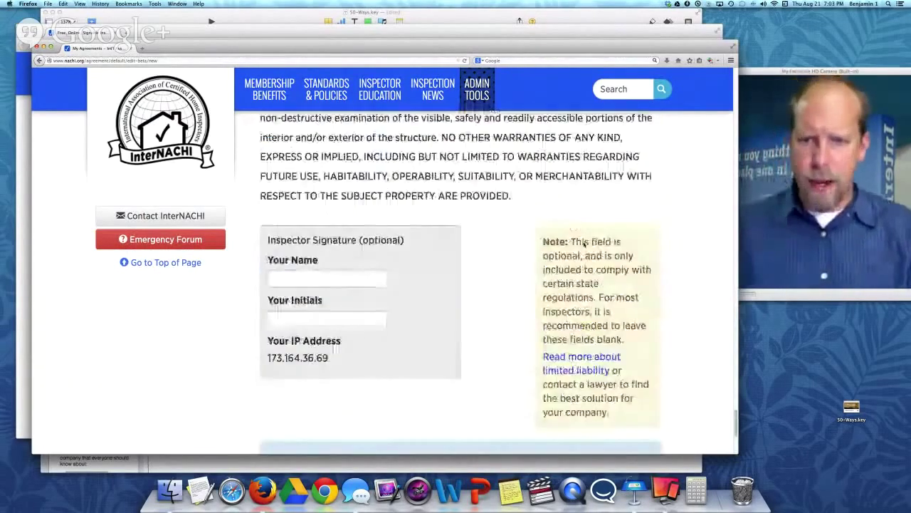
left_click(357, 277)
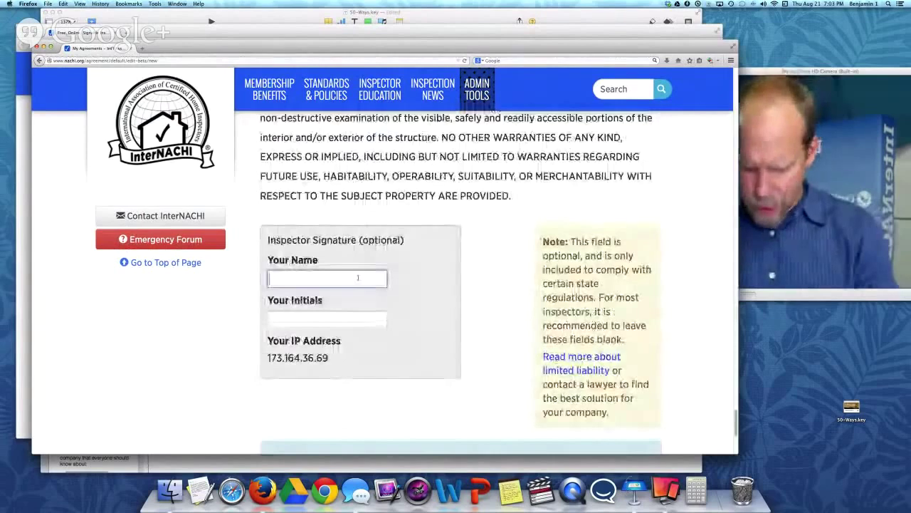
type("Ben")
key("Down")
key("Tab")
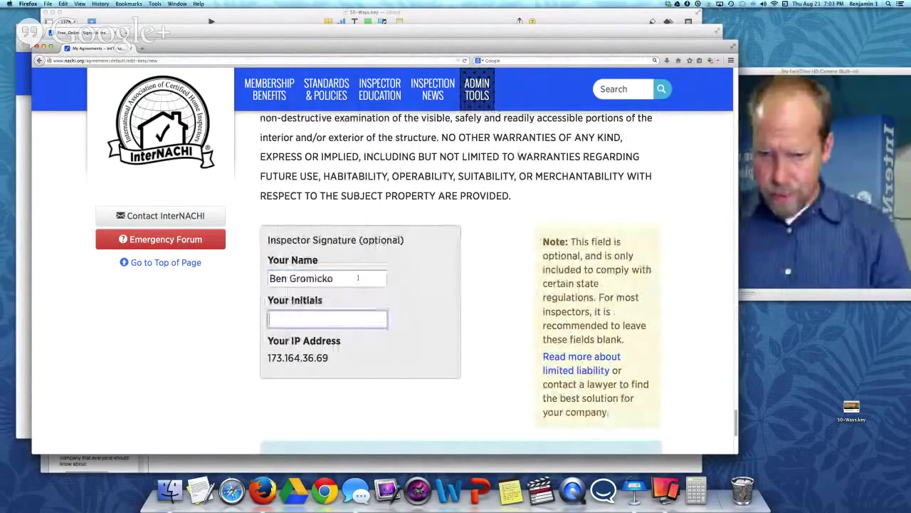
type("bj")
key("Down")
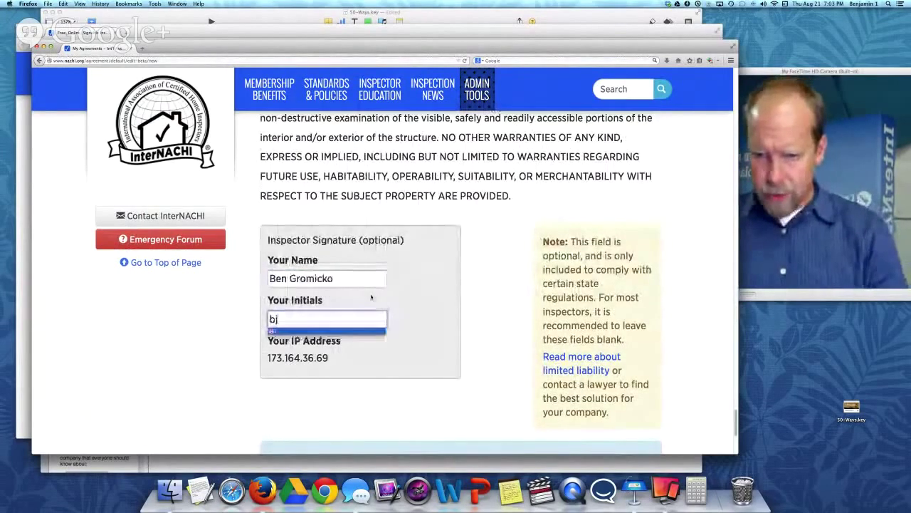
key("Tab")
scroll(521, 312, "down", 2)
scroll(521, 312, "down", 5)
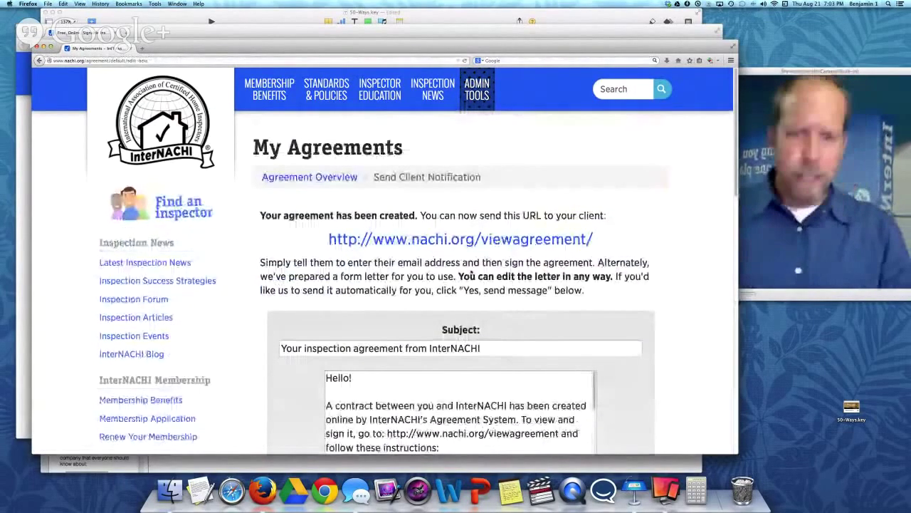
Scroll through the prepared form letter and send it to the client.
scroll(472, 273, "down", 3)
scroll(472, 273, "down", 3)
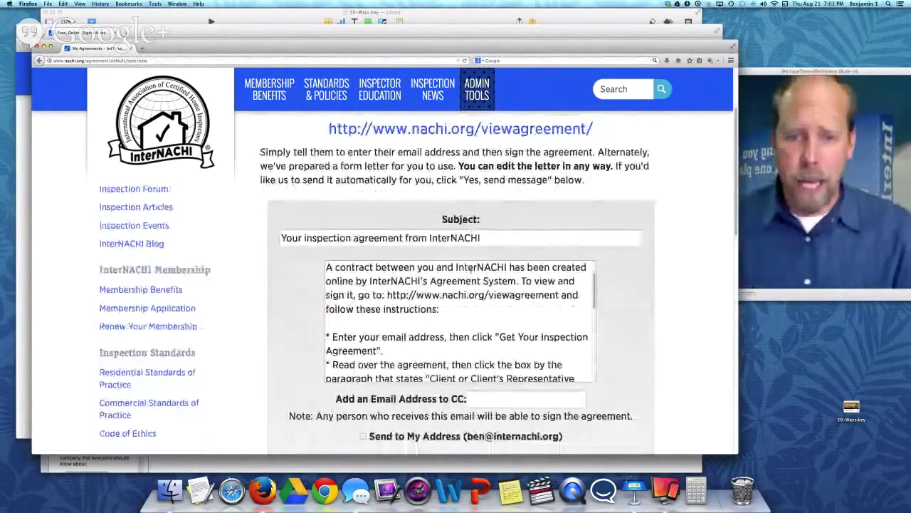
scroll(623, 302, "down", 2)
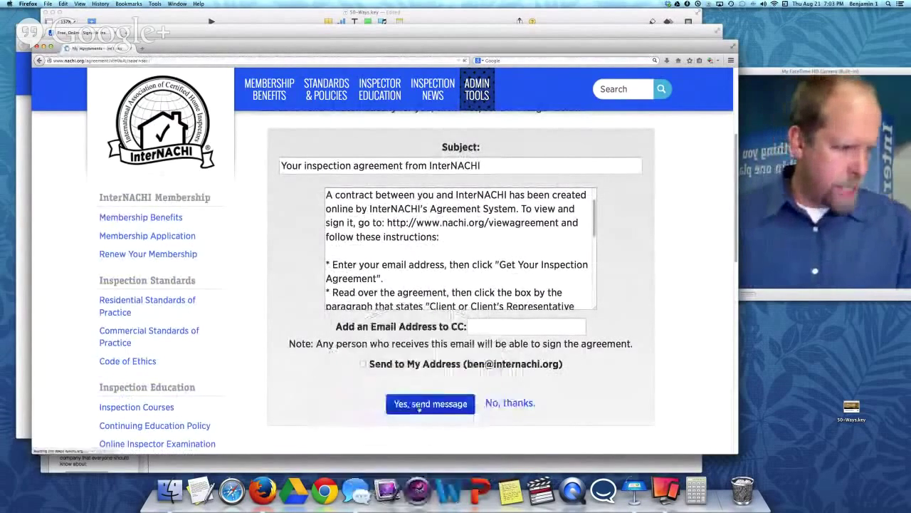
left_click(420, 402)
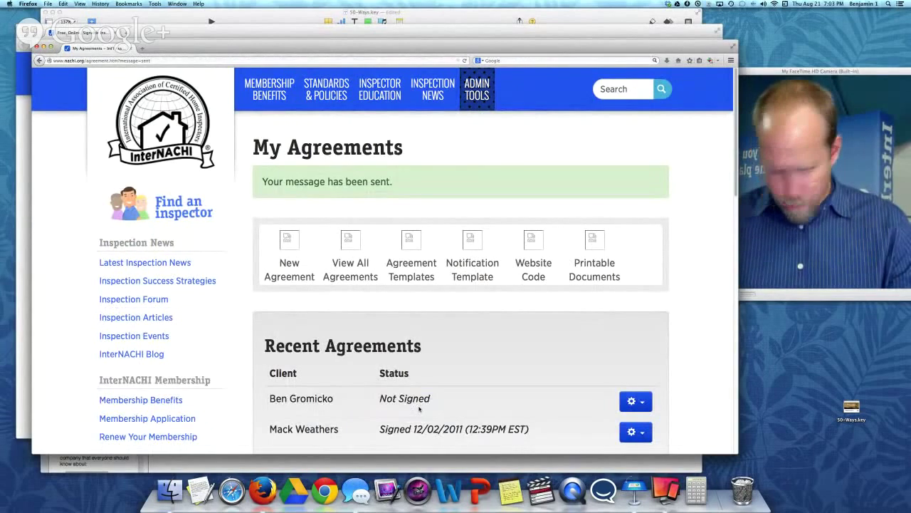
Bring up the Reflector mirror of the iPhone showing the opened agreement.
left_click(666, 487)
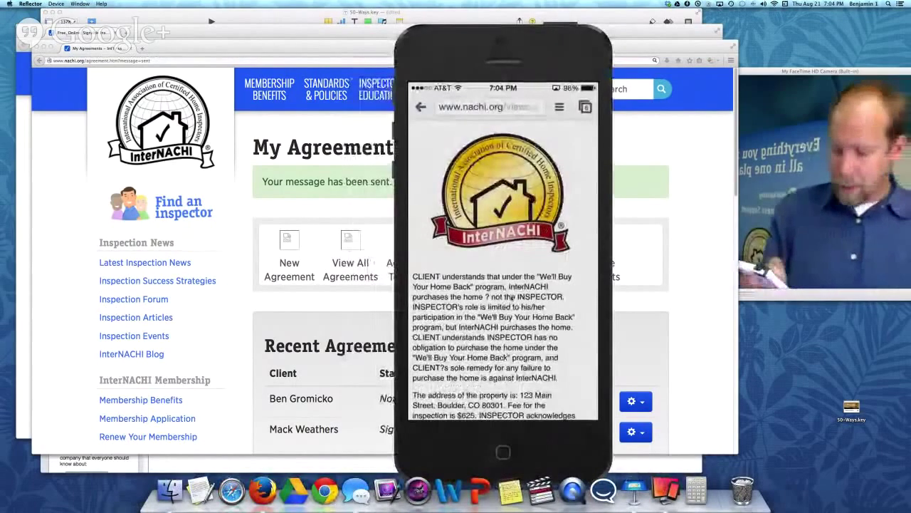
Scroll to the end of the agreement on the phone and enter the client's initials.
scroll(502, 253, "down", 5)
scroll(503, 253, "down", 4)
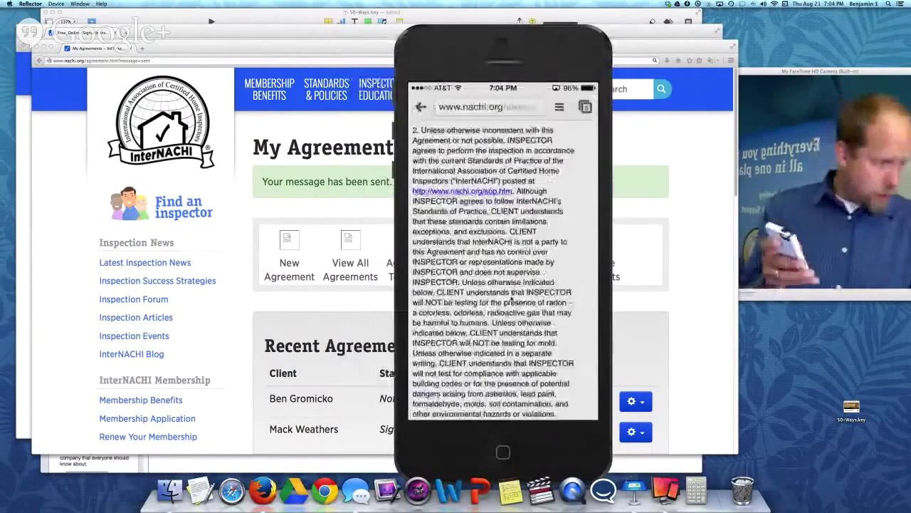
scroll(503, 253, "down", 5)
scroll(503, 253, "down", 15)
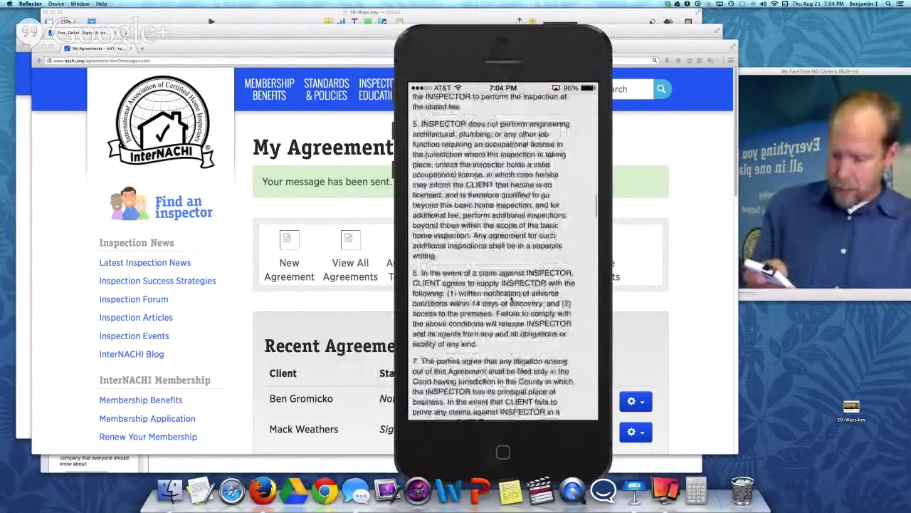
scroll(502, 253, "down", 20)
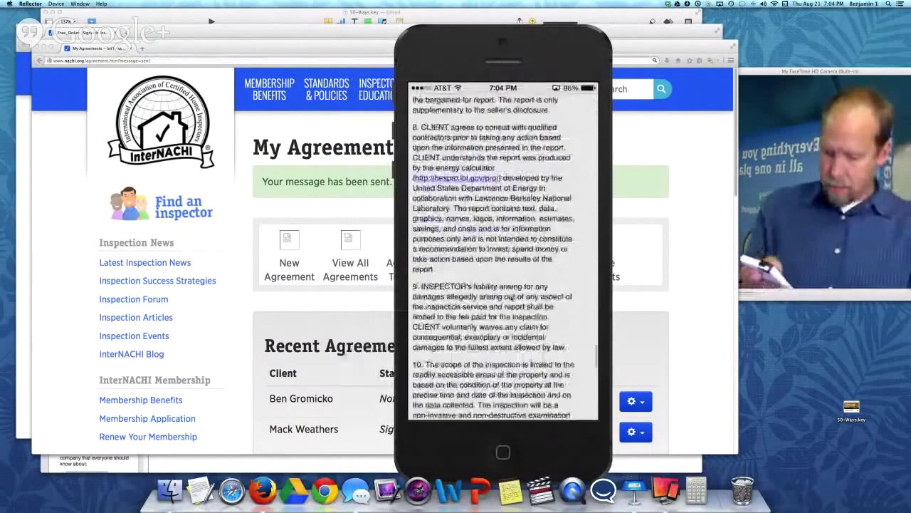
scroll(511, 300, "down", 3)
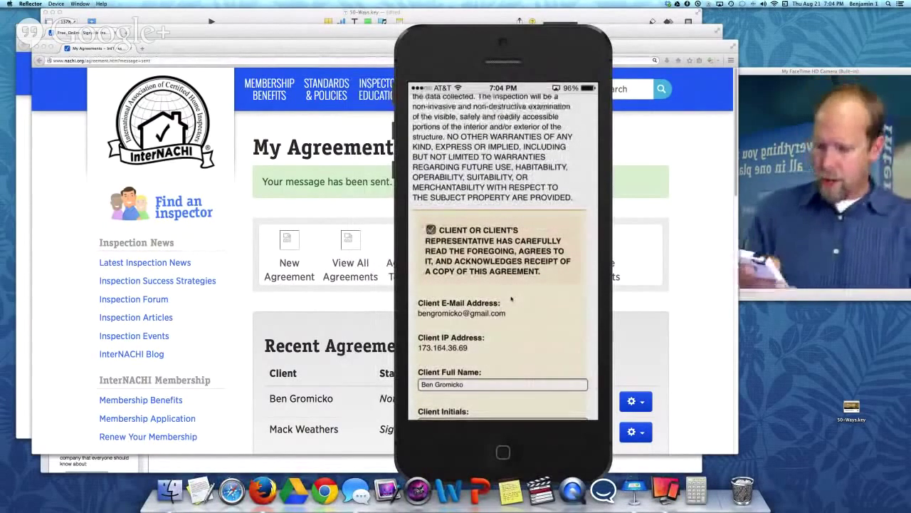
scroll(512, 300, "down", 4)
left_click(503, 268)
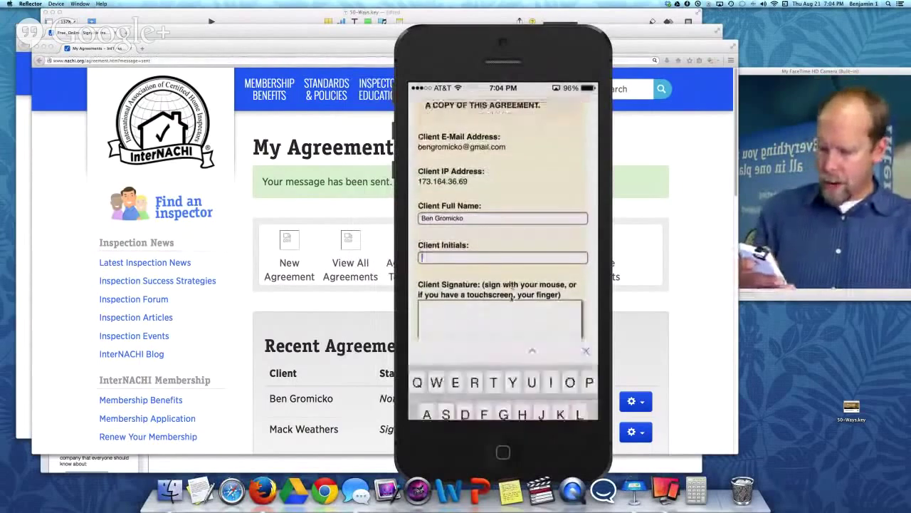
type("BJG")
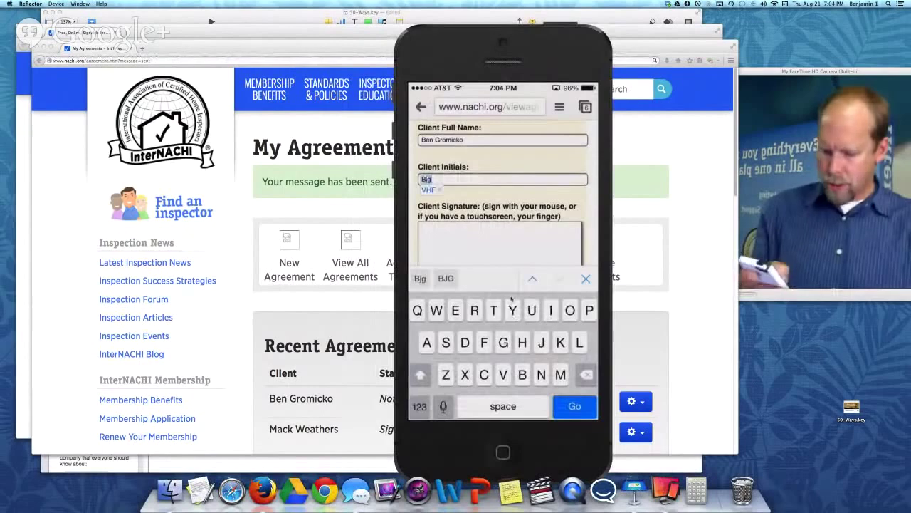
Draw the client's signature in the signature box, then return to My Agreements in Firefox.
left_click(511, 299)
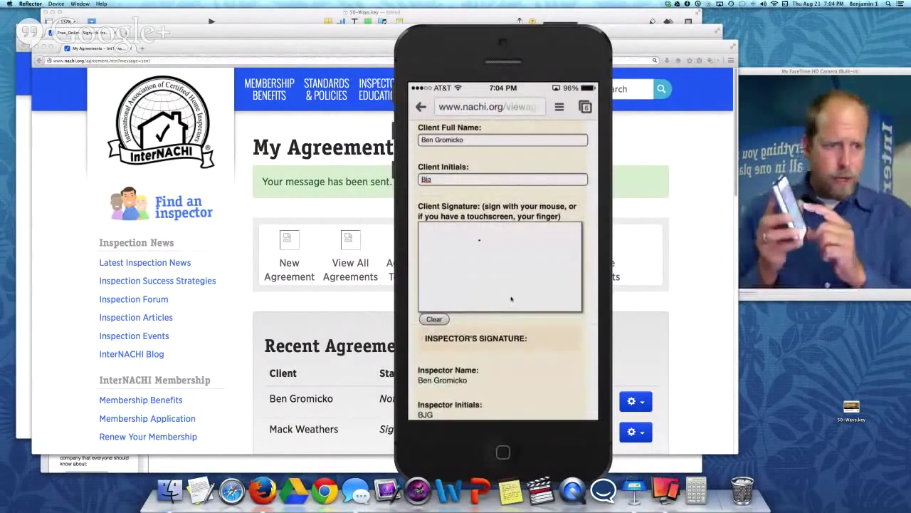
mouse_move(429, 240)
left_mouse_down()
mouse_move(446, 282)
mouse_move(498, 256)
mouse_move(540, 270)
left_mouse_up()
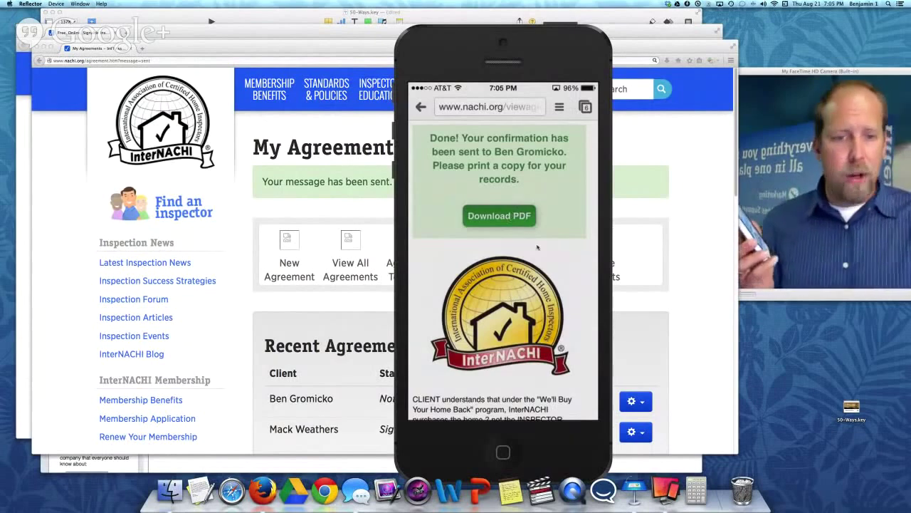
left_click(688, 229)
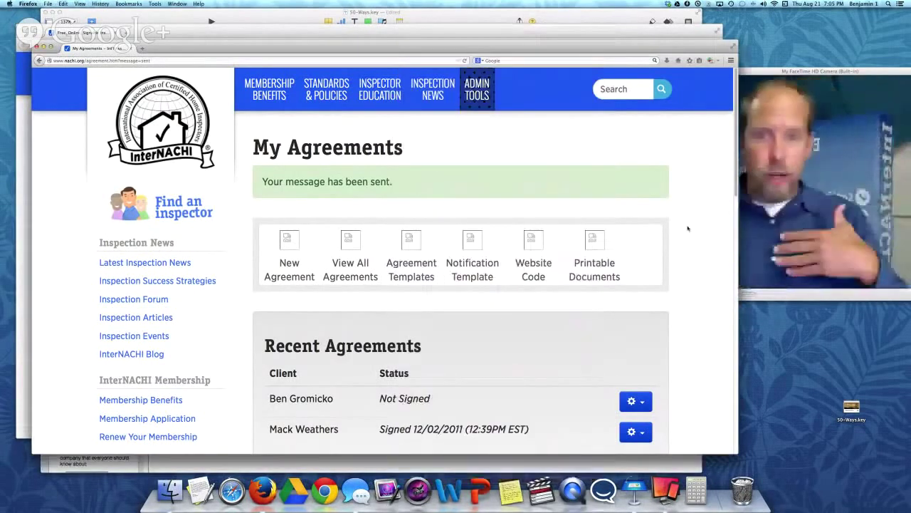
Reload My Agreements to confirm the client's agreement shows Signed 08/21/2014 (09:04PM EST).
scroll(688, 229, "down", 3)
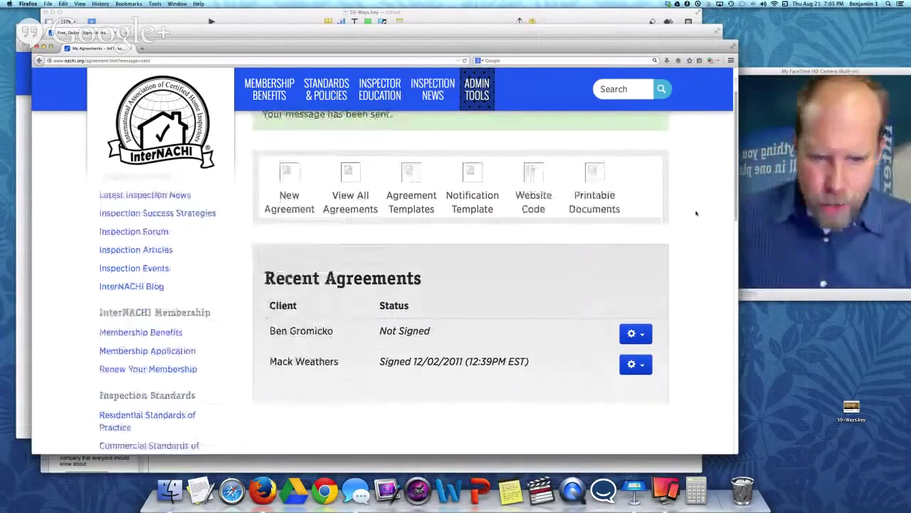
left_click(465, 61)
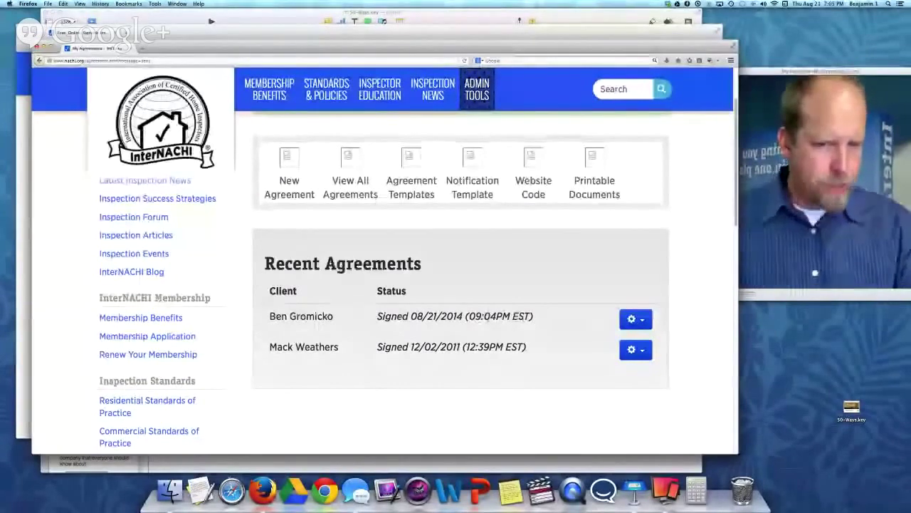
scroll(617, 302, "up", 3)
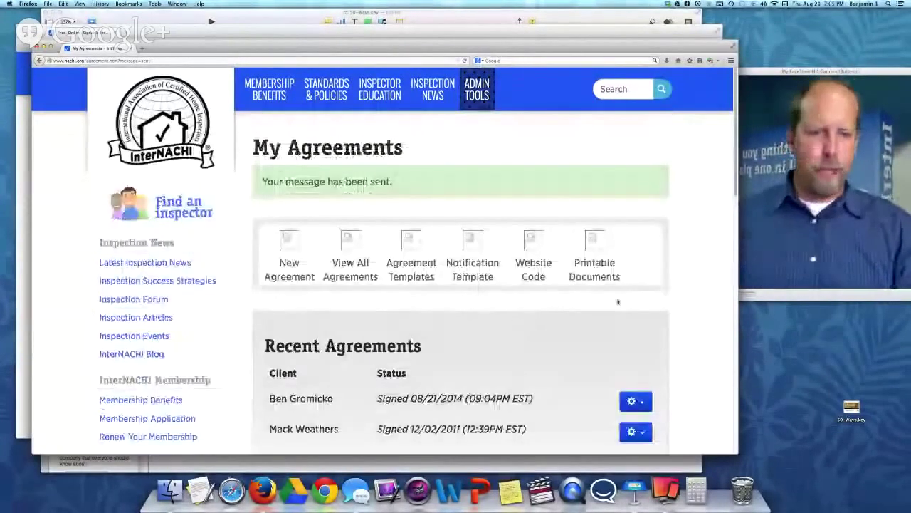